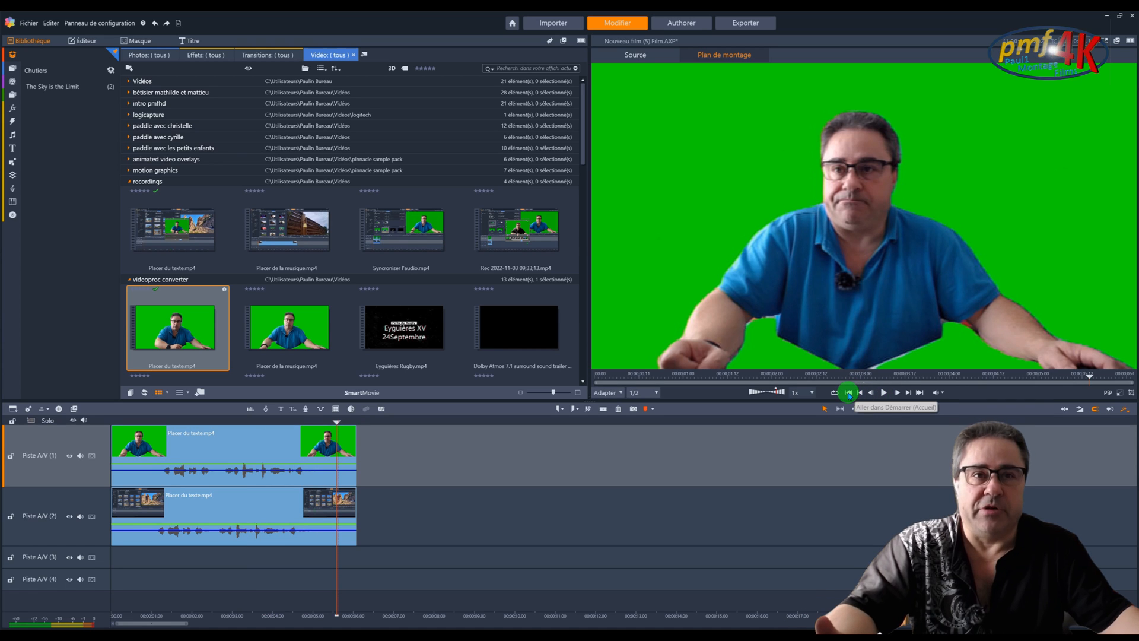
Split the Placer du texte.mp4 clip on Piste A/V (1) just before its first spoken waveform
{"action": "left_click", "coordinate": [849, 392]}
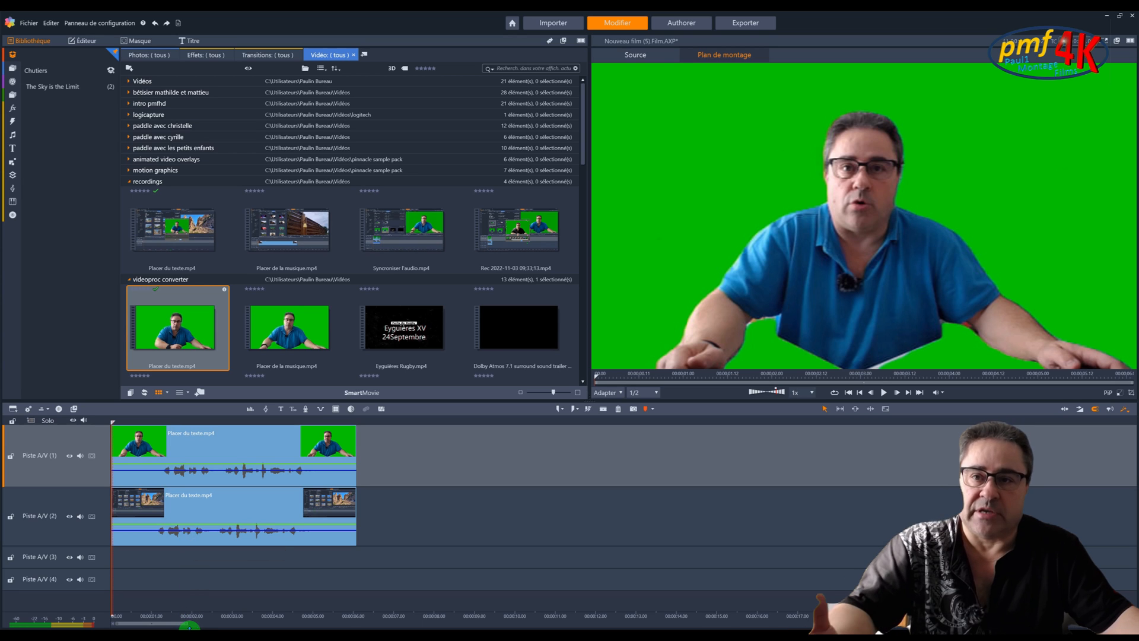
{"action": "mouse_move", "coordinate": [187, 623]}
{"action": "left_mouse_down"}
{"action": "mouse_move", "coordinate": [209, 624]}
{"action": "mouse_move", "coordinate": [144, 624]}
{"action": "left_mouse_up"}
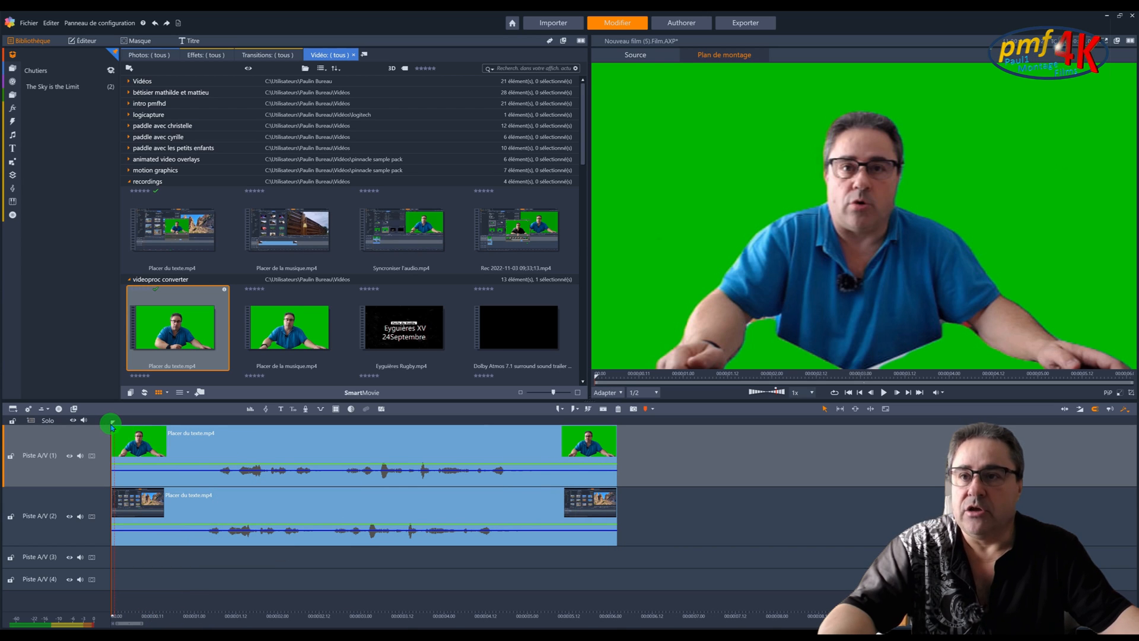
{"action": "left_click_drag", "start_coordinate": [112, 421], "coordinate": [216, 416]}
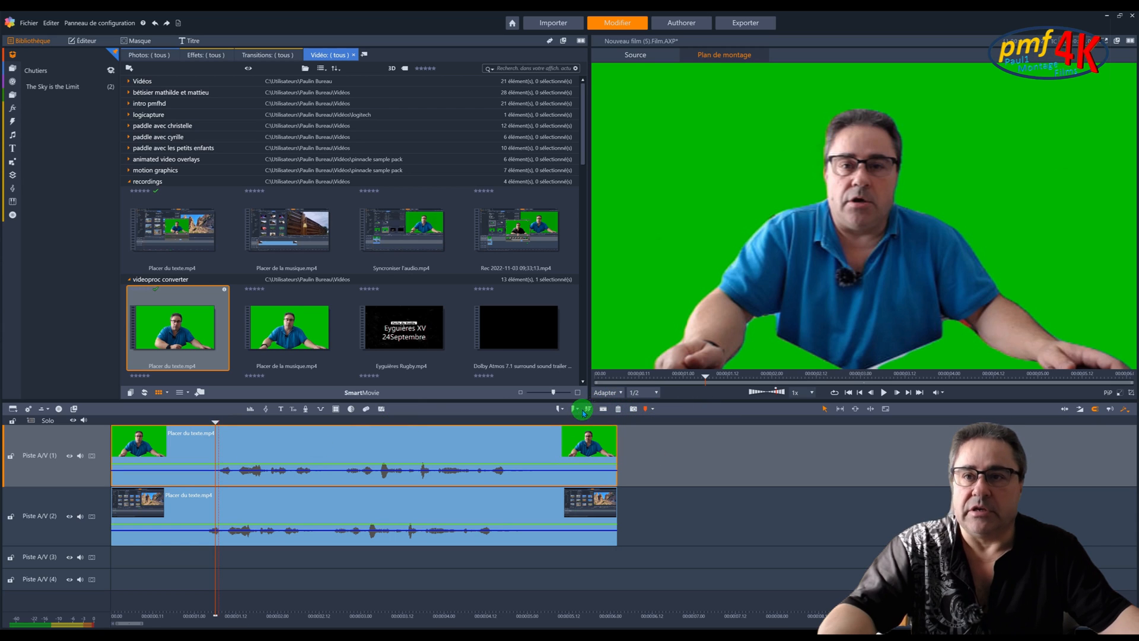
{"action": "left_click", "coordinate": [603, 410]}
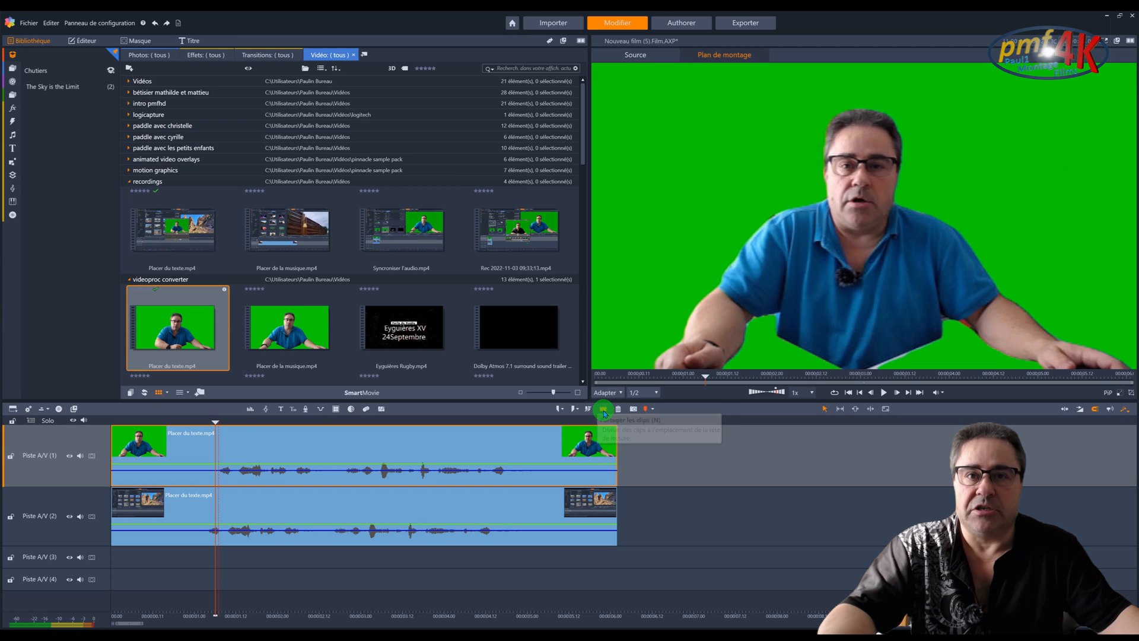
{"action": "left_click", "coordinate": [355, 447]}
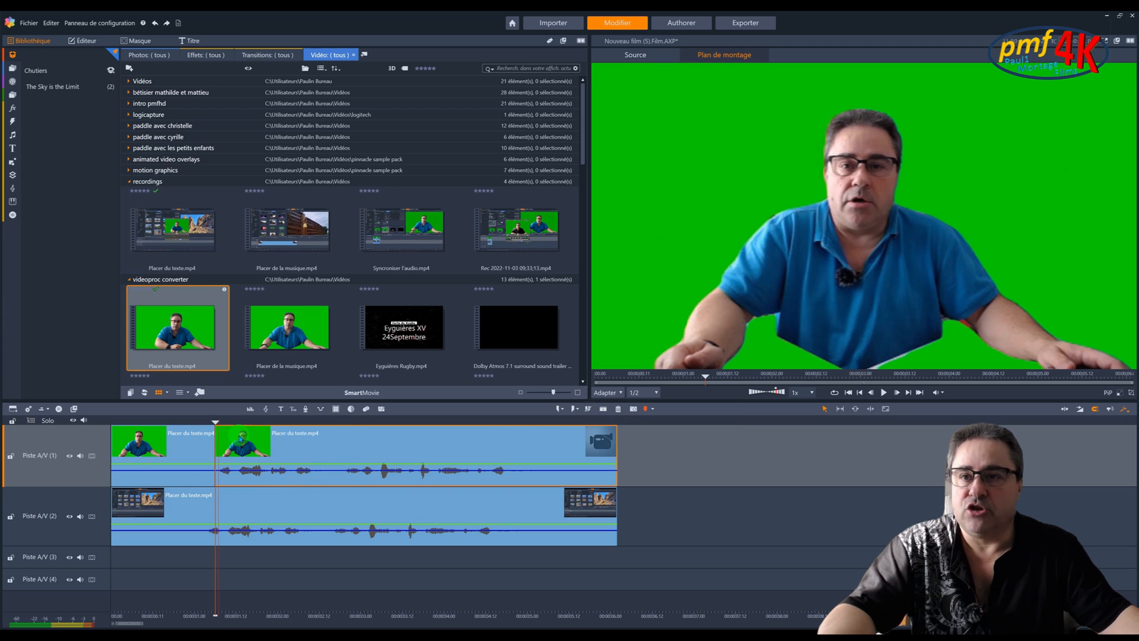
Split only the Piste A/V (2) clip just before its first spoken waveform, undoing any cut made on the other track
{"action": "left_click_drag", "start_coordinate": [212, 421], "coordinate": [205, 422]}
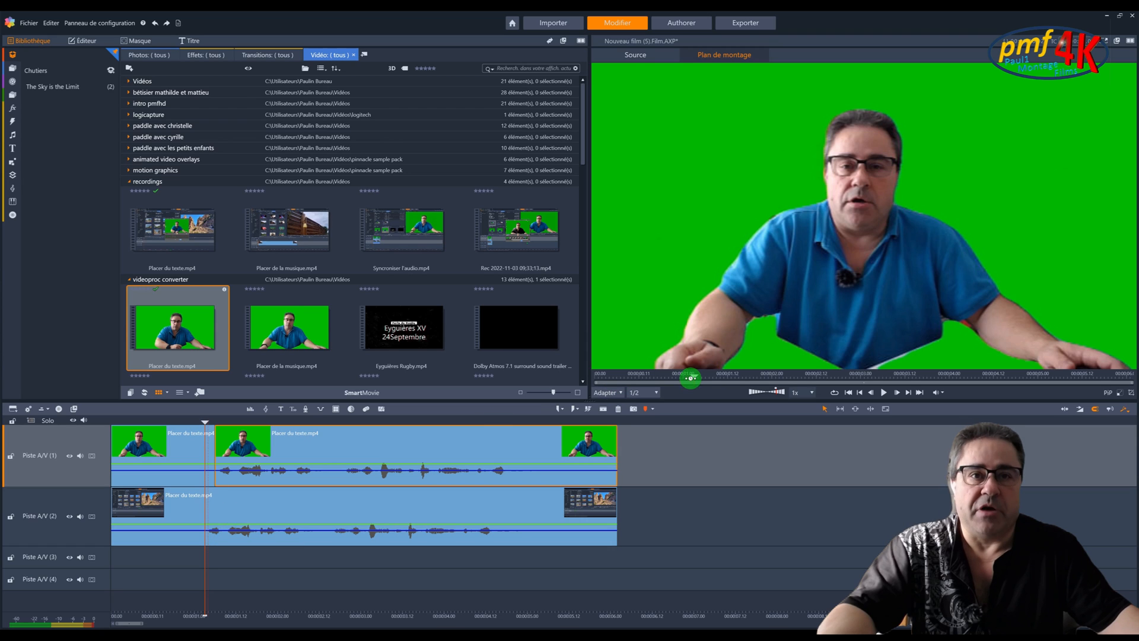
{"action": "left_click", "coordinate": [602, 409]}
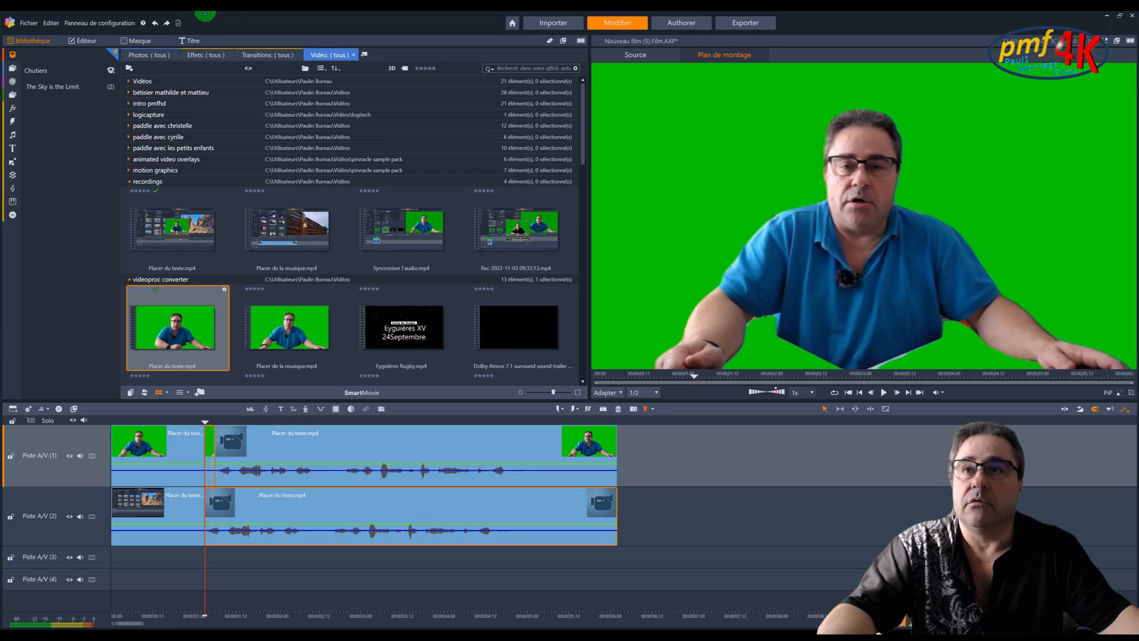
{"action": "left_click", "coordinate": [159, 23]}
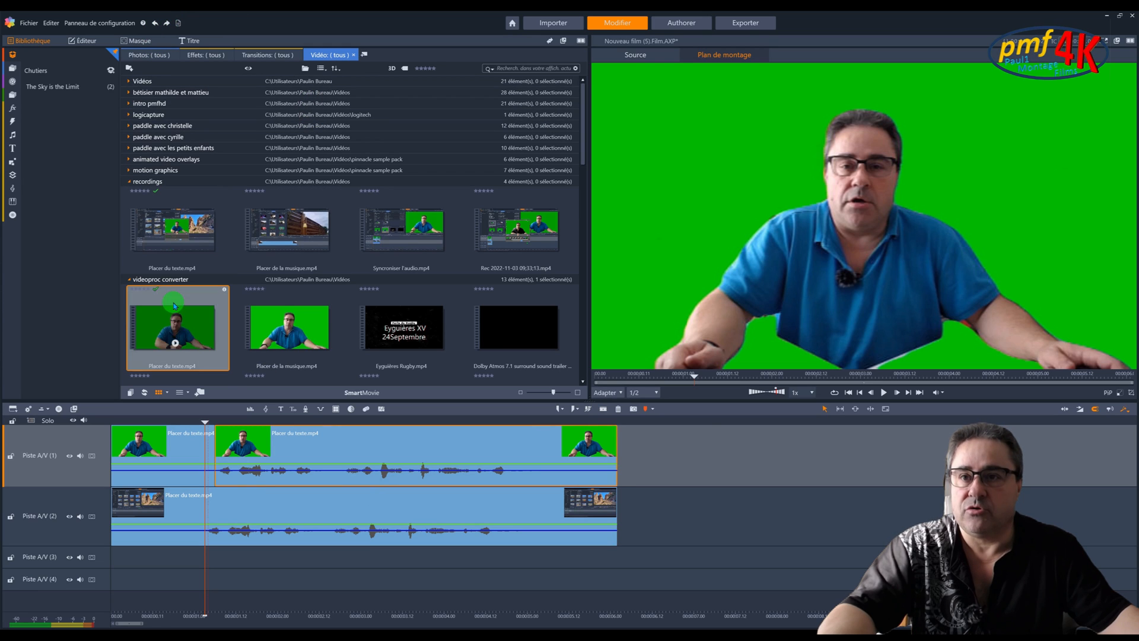
{"action": "left_click", "coordinate": [225, 514]}
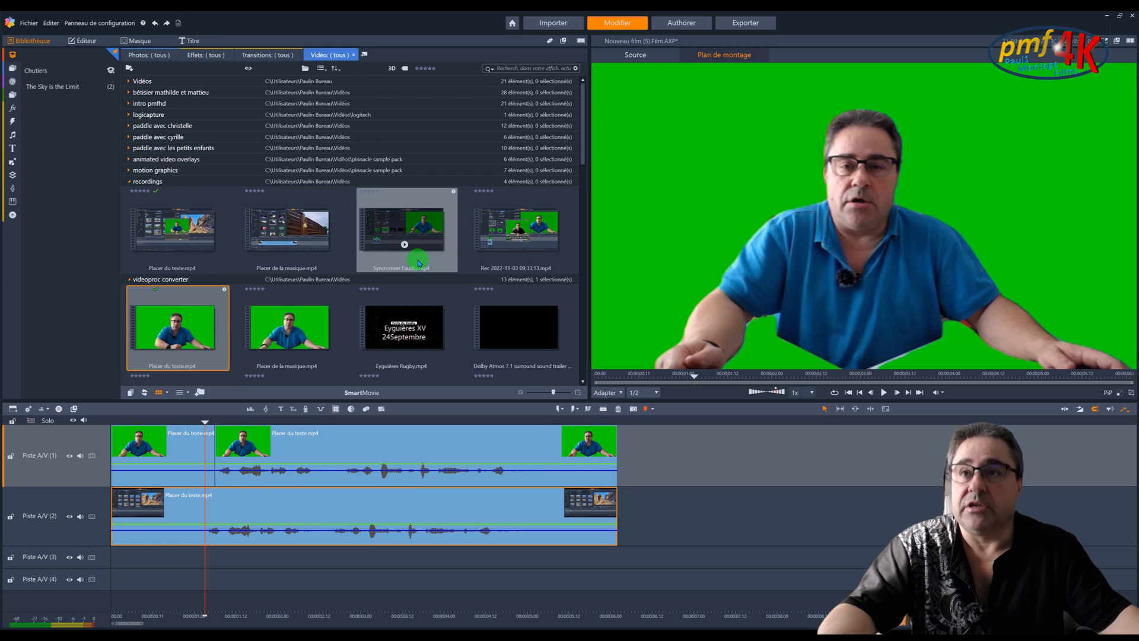
{"action": "left_click", "coordinate": [603, 409]}
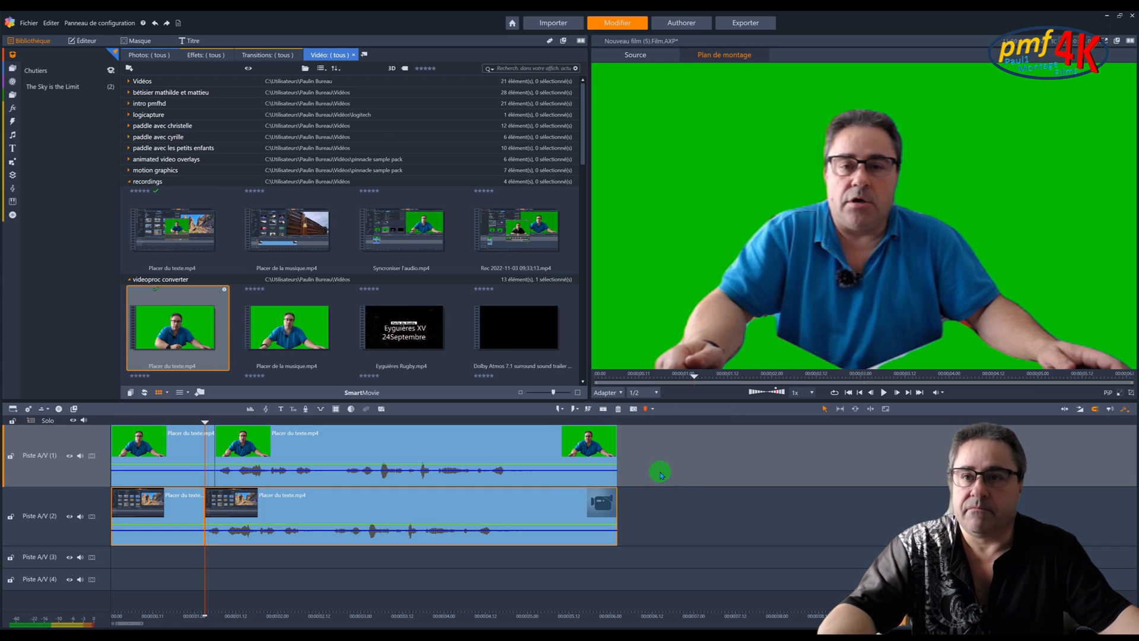
Delete the short leading pieces before the cuts on Piste A/V (1) and Piste A/V (2)
{"action": "left_click", "coordinate": [679, 482]}
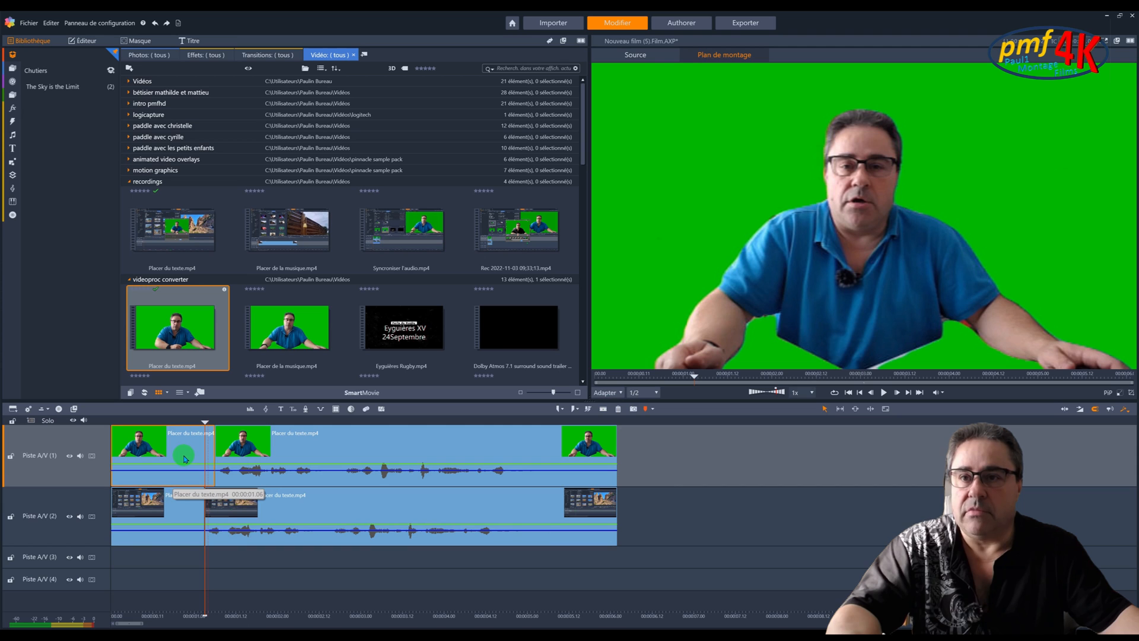
{"action": "key", "text": "Delete"}
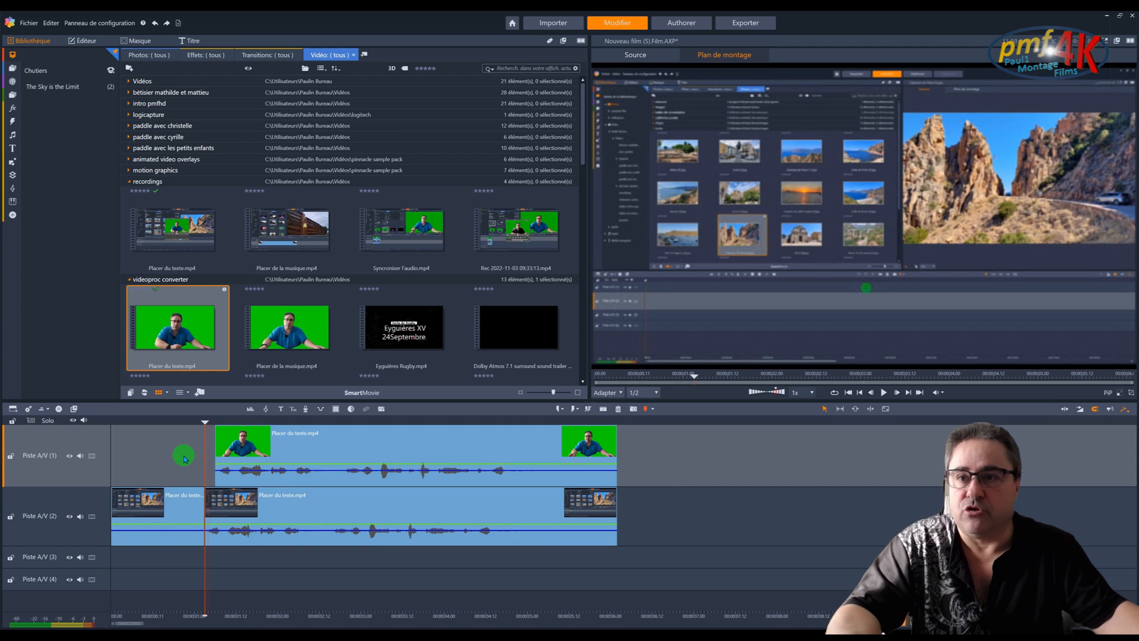
{"action": "left_click", "coordinate": [164, 507]}
{"action": "key", "text": "Delete"}
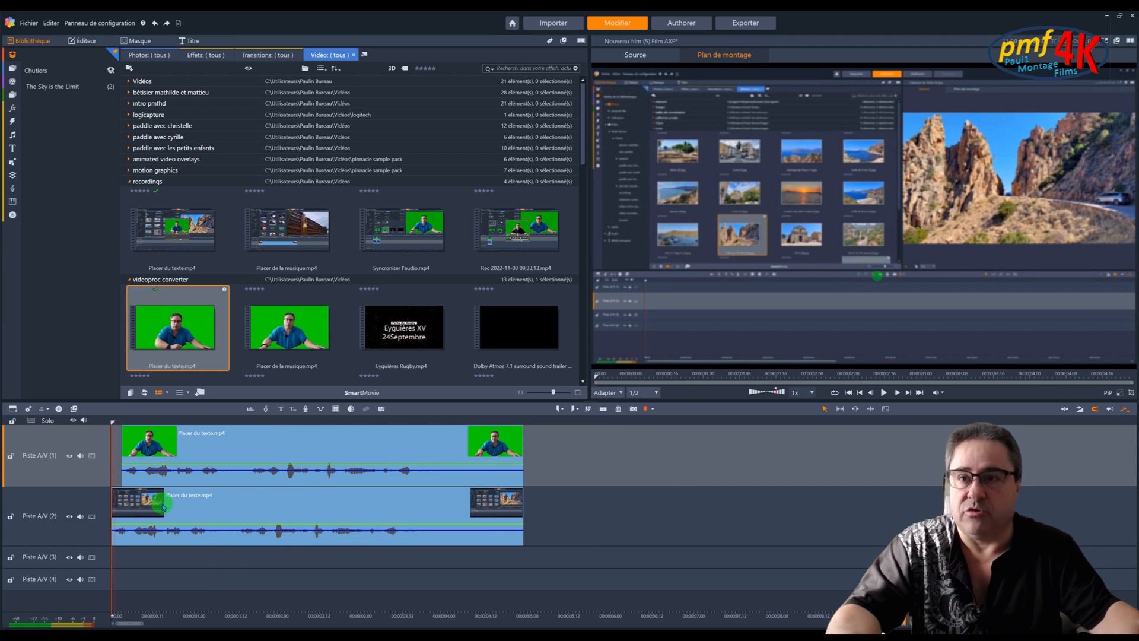
Move the remaining Piste A/V (1) clip to the start of the timeline and play both tracks to check their synchronization
{"action": "left_click_drag", "start_coordinate": [165, 467], "coordinate": [154, 466]}
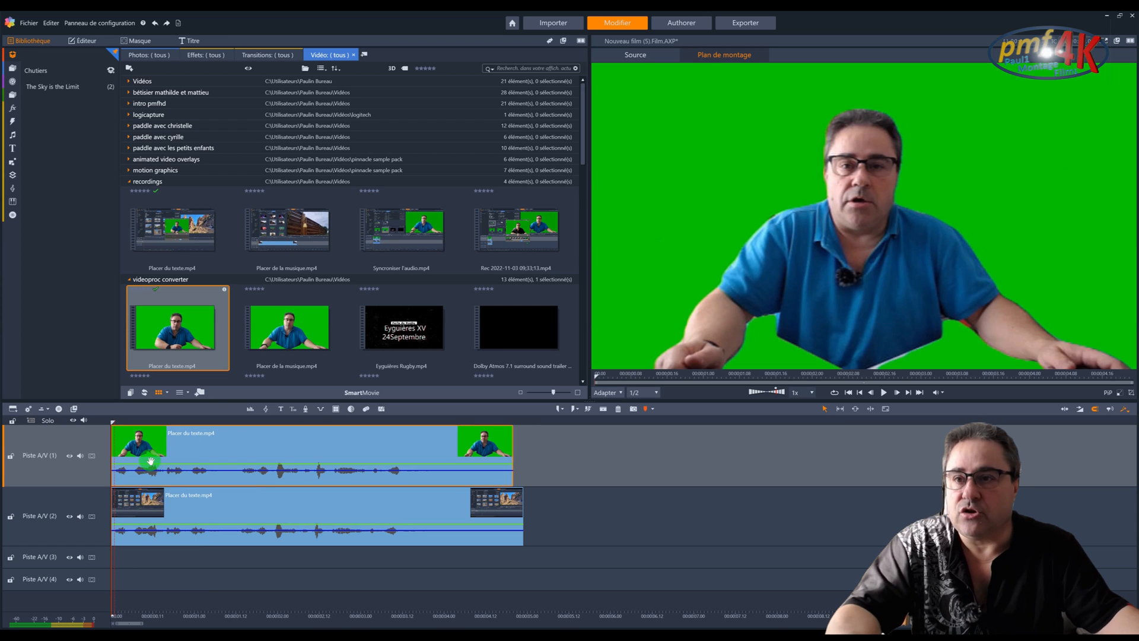
{"action": "left_click", "coordinate": [126, 476]}
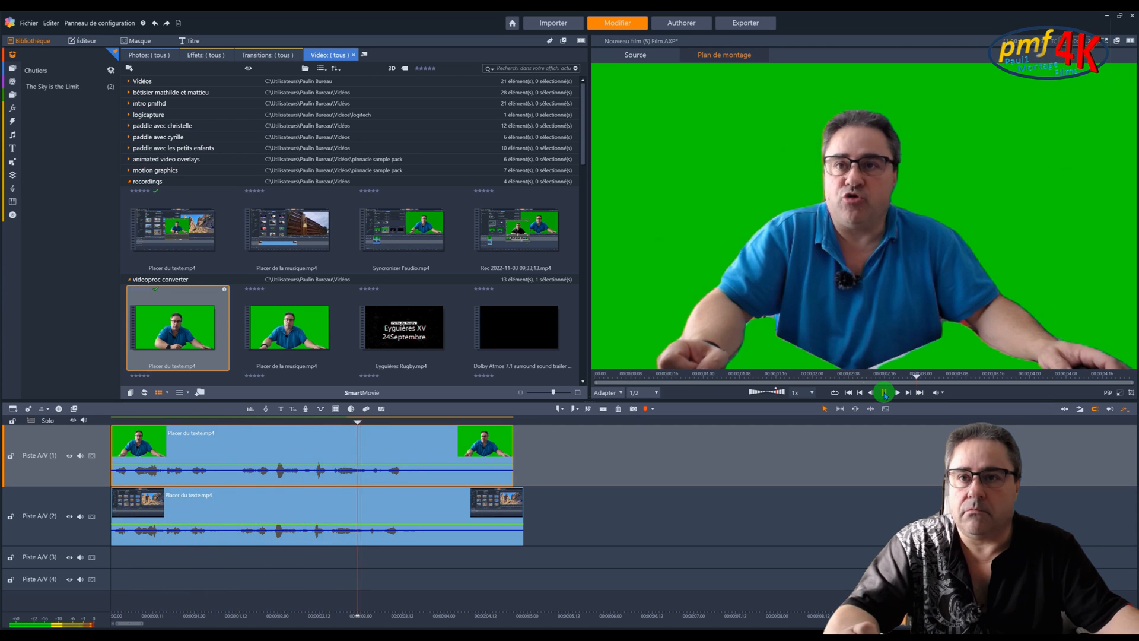
{"action": "left_click", "coordinate": [885, 392]}
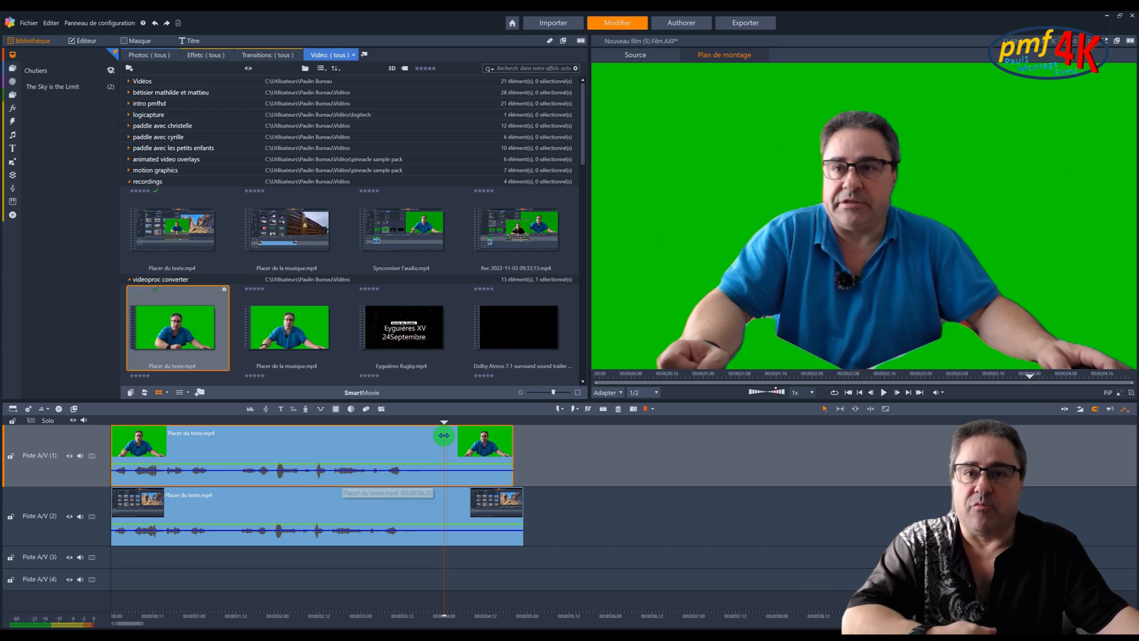
Detach the audio of the Piste A/V (1) clip, then delete that audio and its emptied track
{"action": "right_click", "coordinate": [226, 453]}
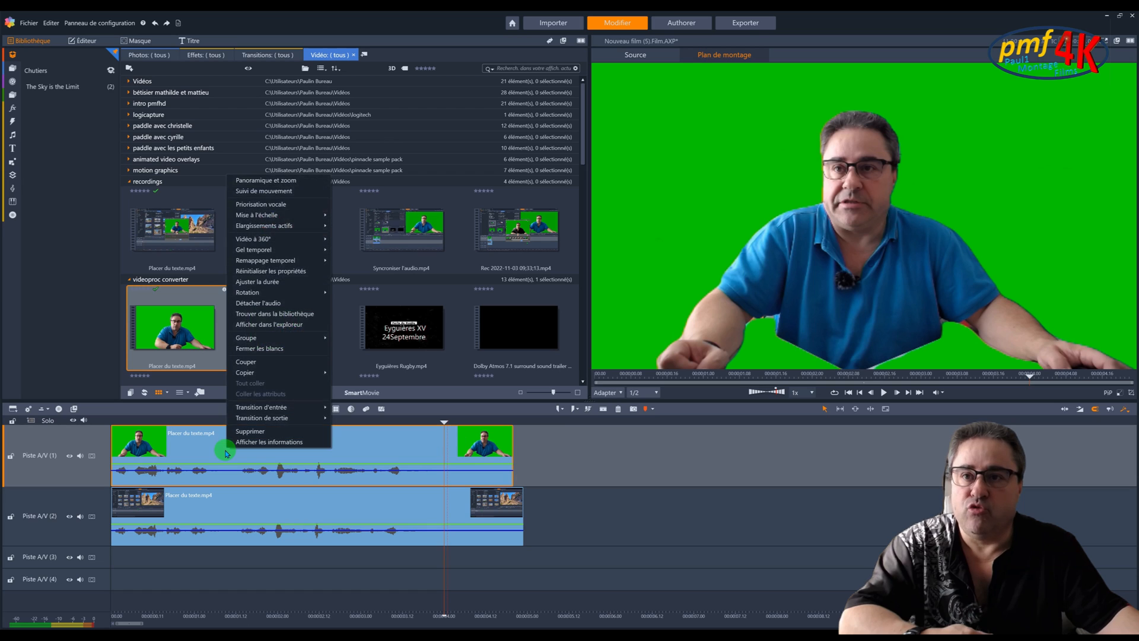
{"action": "left_click", "coordinate": [259, 303]}
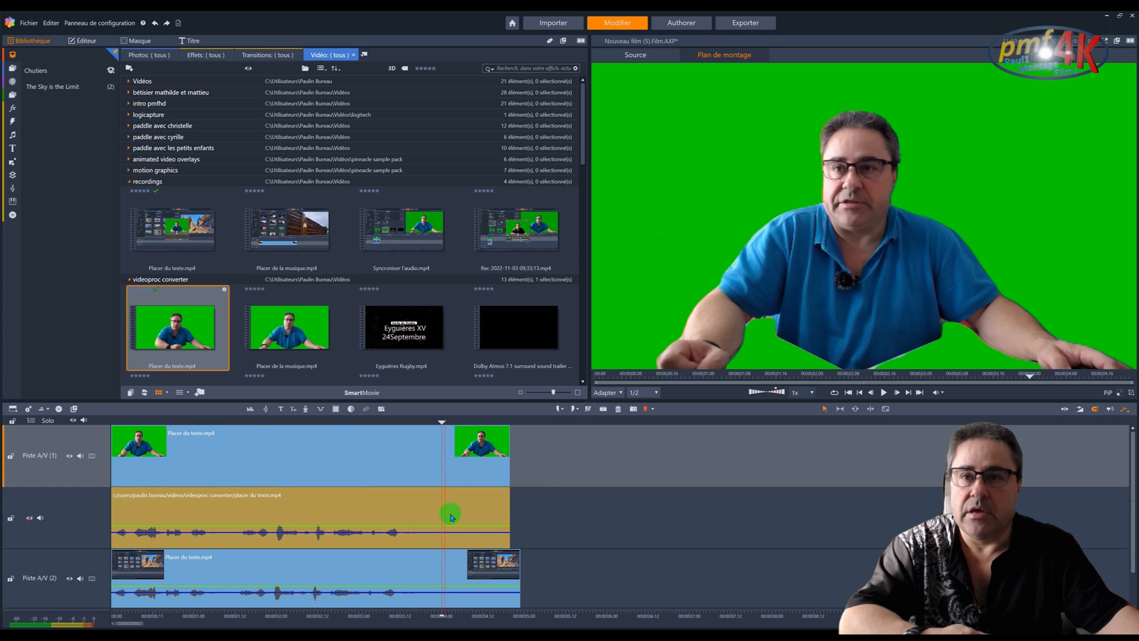
{"action": "left_click_drag", "start_coordinate": [404, 510], "coordinate": [372, 511]}
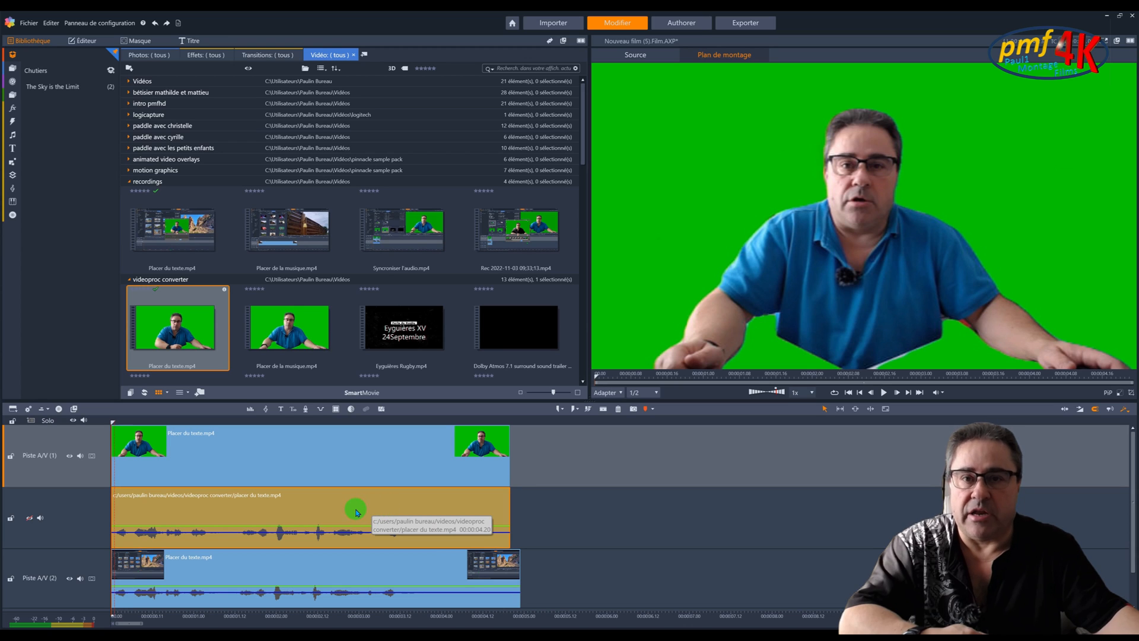
{"action": "key", "text": "Delete"}
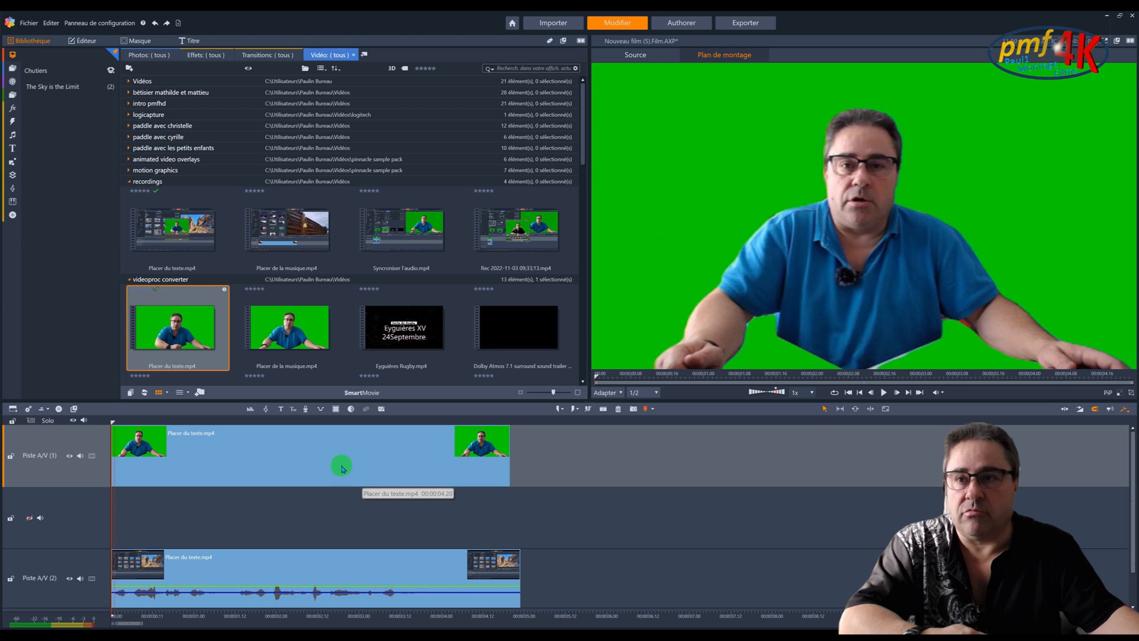
{"action": "right_click", "coordinate": [98, 510]}
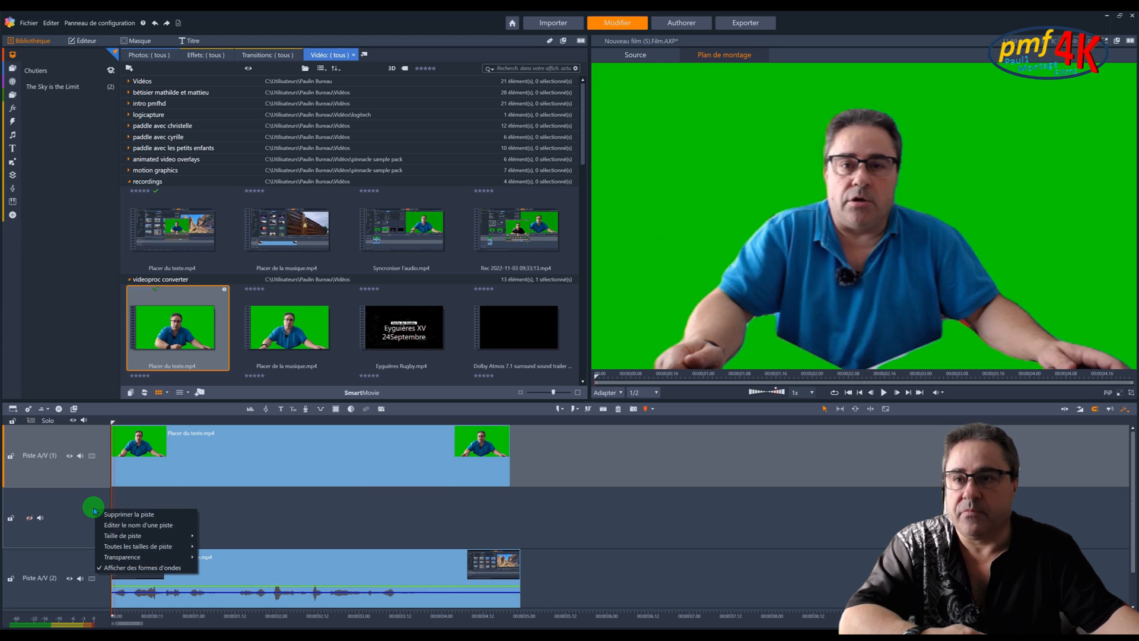
{"action": "left_click", "coordinate": [110, 515]}
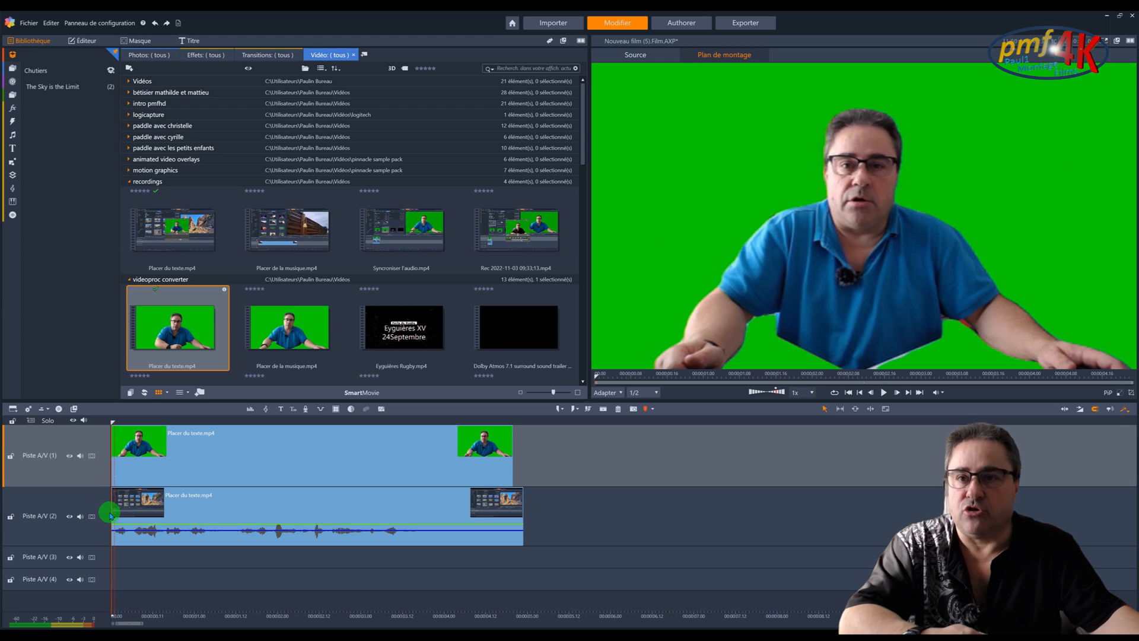
Detach the audio of the Piste A/V (2) clip, shift the video aside and place the audio at the start of Piste A/V (2)
{"action": "right_click", "coordinate": [180, 515]}
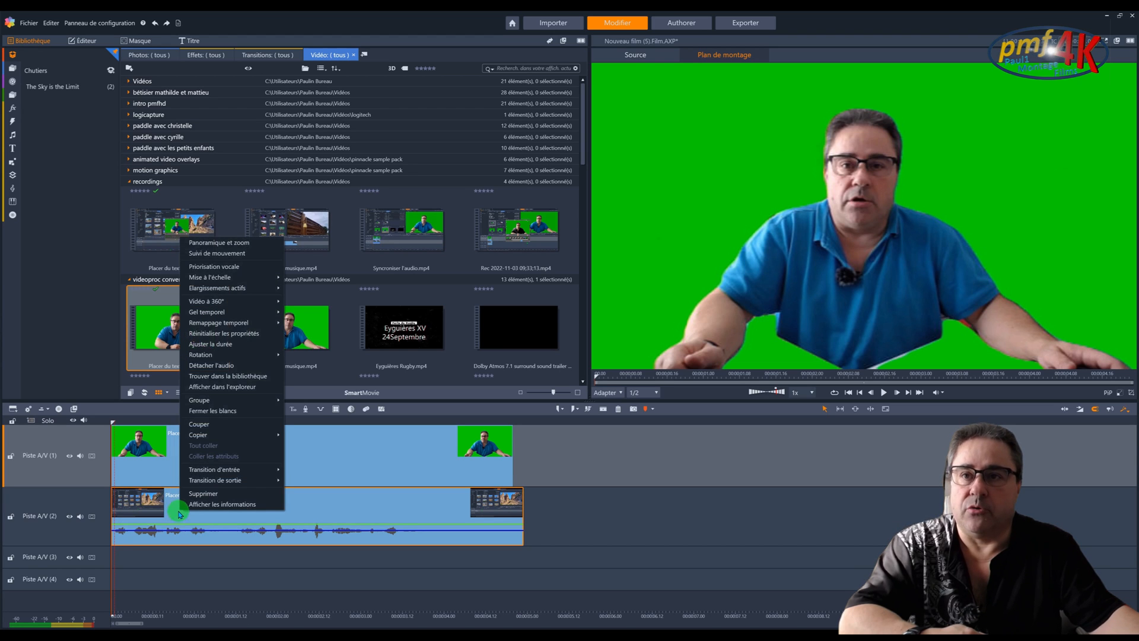
{"action": "left_click", "coordinate": [195, 365]}
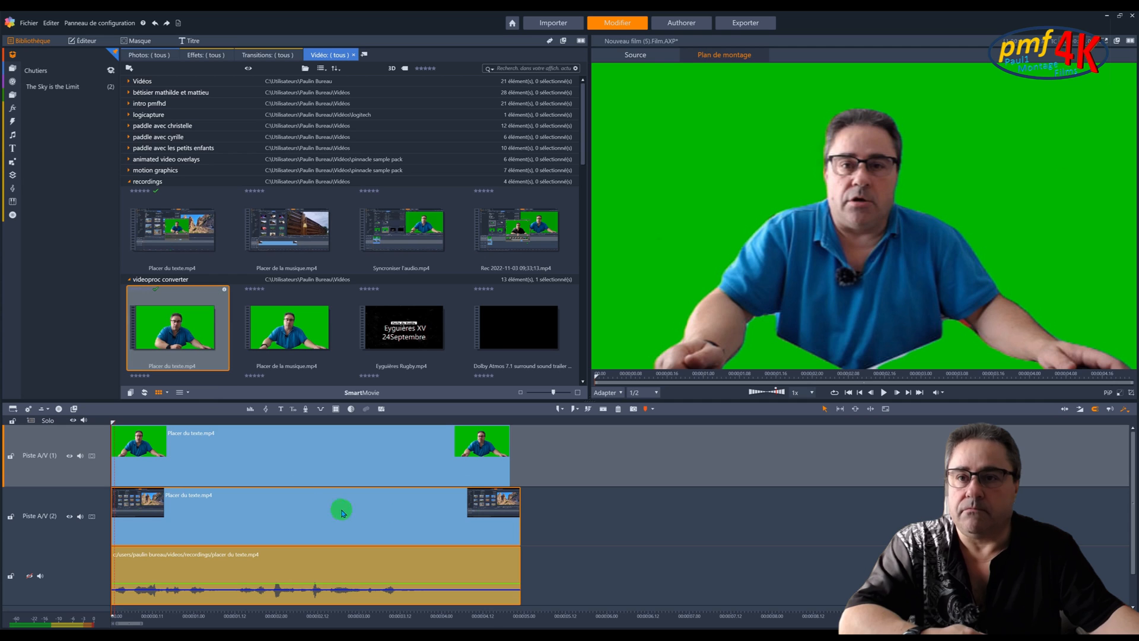
{"action": "left_click_drag", "start_coordinate": [408, 506], "coordinate": [855, 516]}
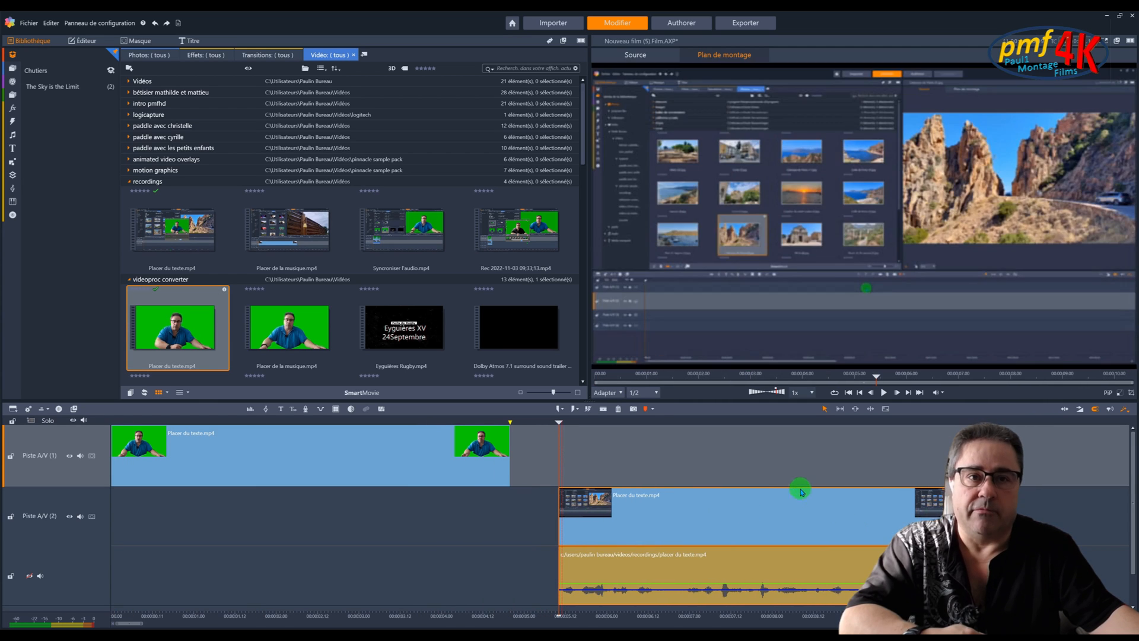
{"action": "left_click_drag", "start_coordinate": [776, 562], "coordinate": [316, 521]}
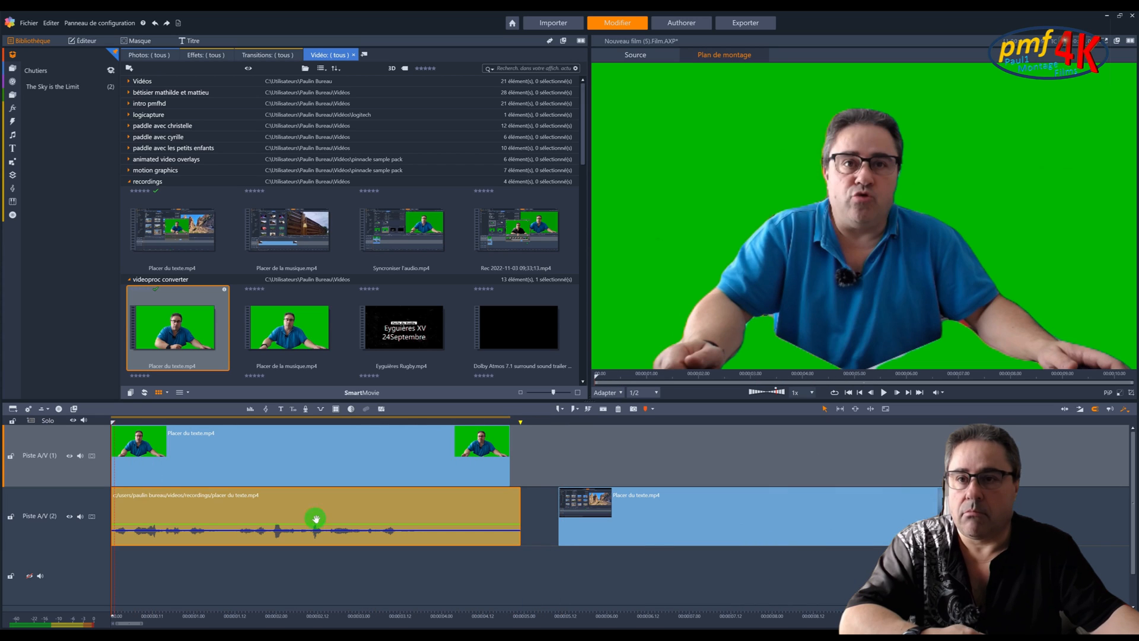
Delete the leftover screen-recording video clip from Piste A/V (2) and remove the emptied audio track below it
{"action": "left_click", "coordinate": [612, 531]}
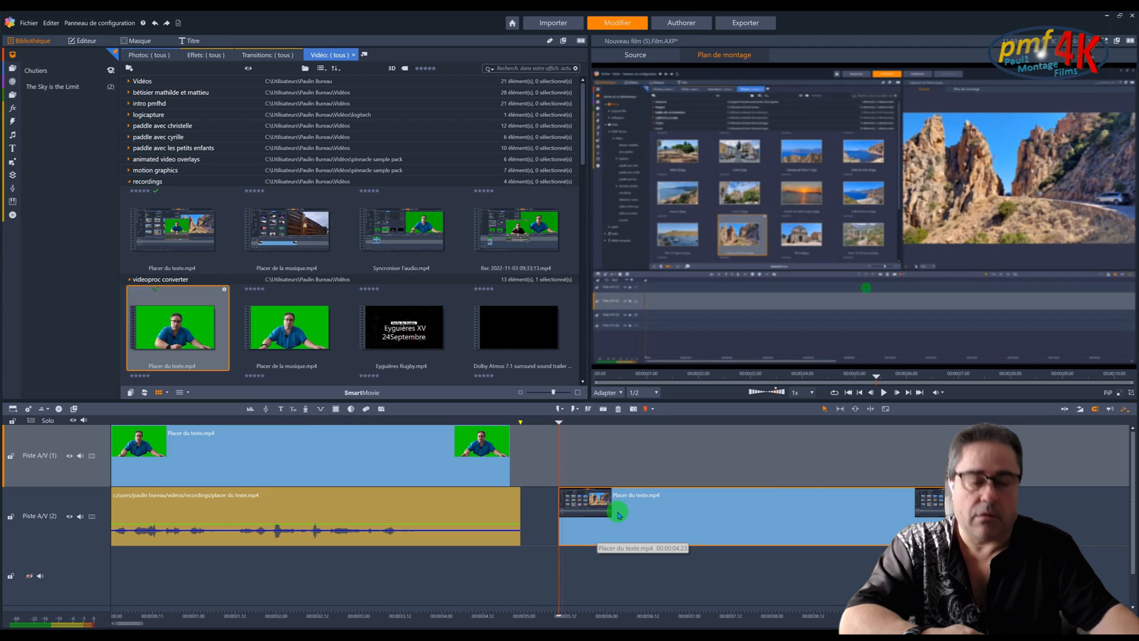
{"action": "key", "text": "Delete"}
{"action": "right_click", "coordinate": [101, 573]}
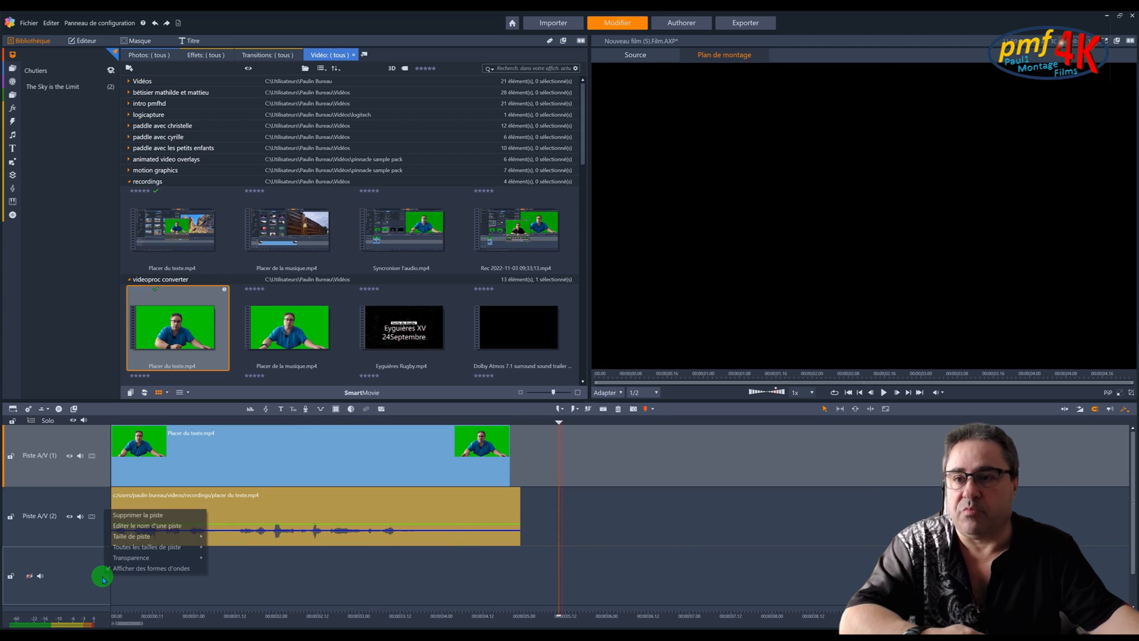
{"action": "left_click", "coordinate": [116, 516]}
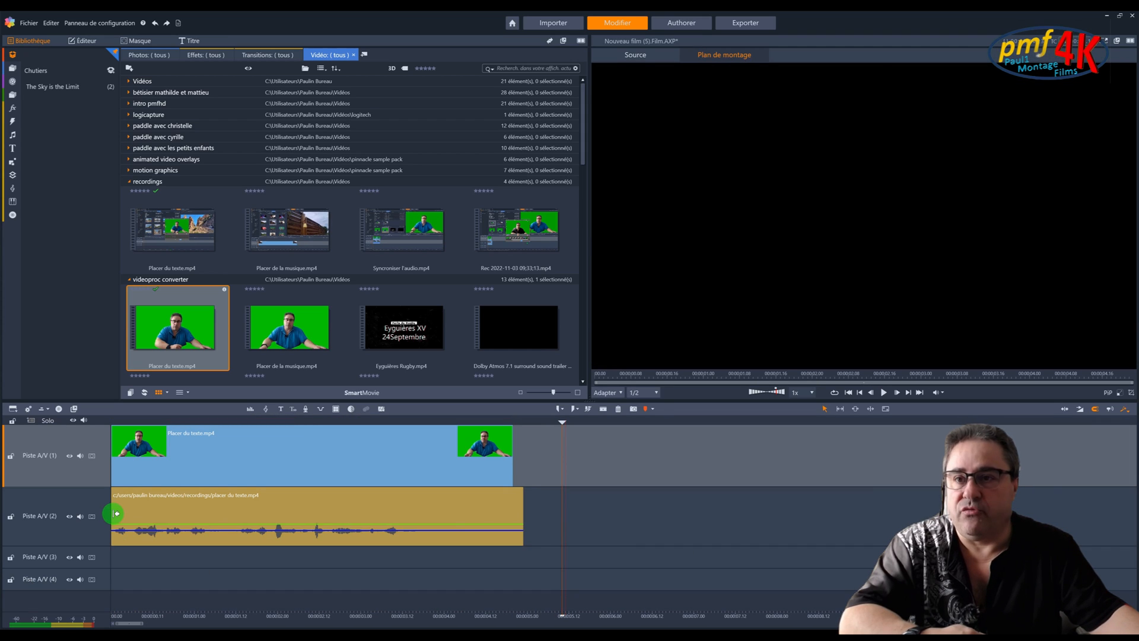
Cut the Piste A/V (2) audio at the end of the Piste A/V (1) video and delete the excess
{"action": "left_click", "coordinate": [860, 392]}
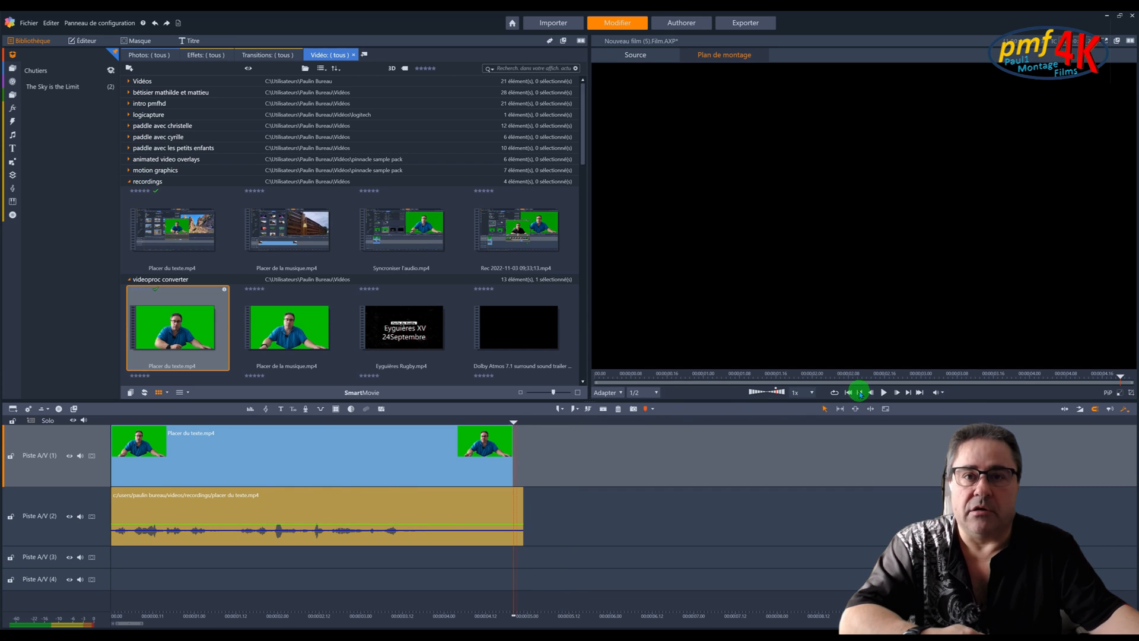
{"action": "left_click", "coordinate": [490, 512]}
{"action": "left_click", "coordinate": [573, 415]}
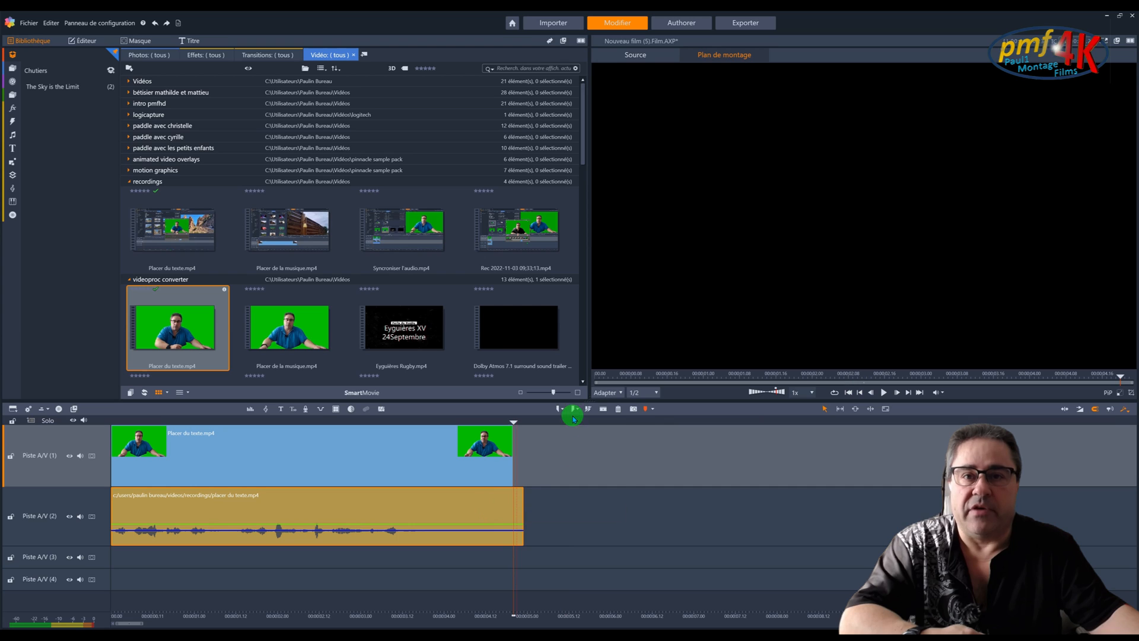
{"action": "left_click", "coordinate": [603, 409]}
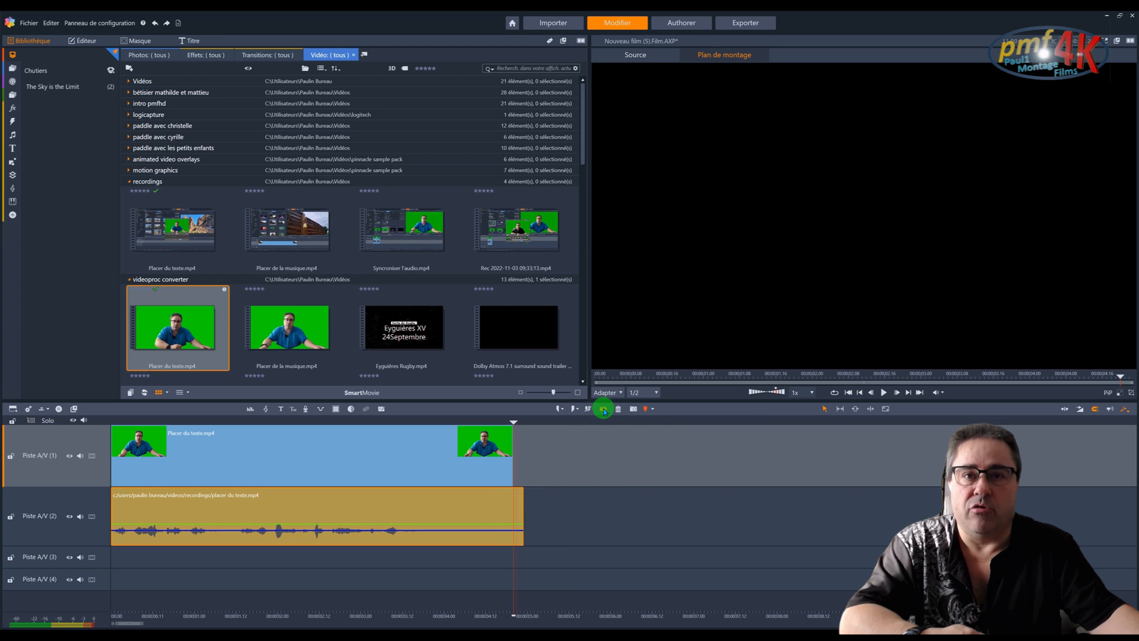
{"action": "left_click", "coordinate": [521, 513]}
{"action": "key", "text": "Delete"}
Play the timeline from its start to check that the replacement audio matches the webcam video
{"action": "left_click", "coordinate": [848, 392]}
{"action": "left_click", "coordinate": [866, 392]}
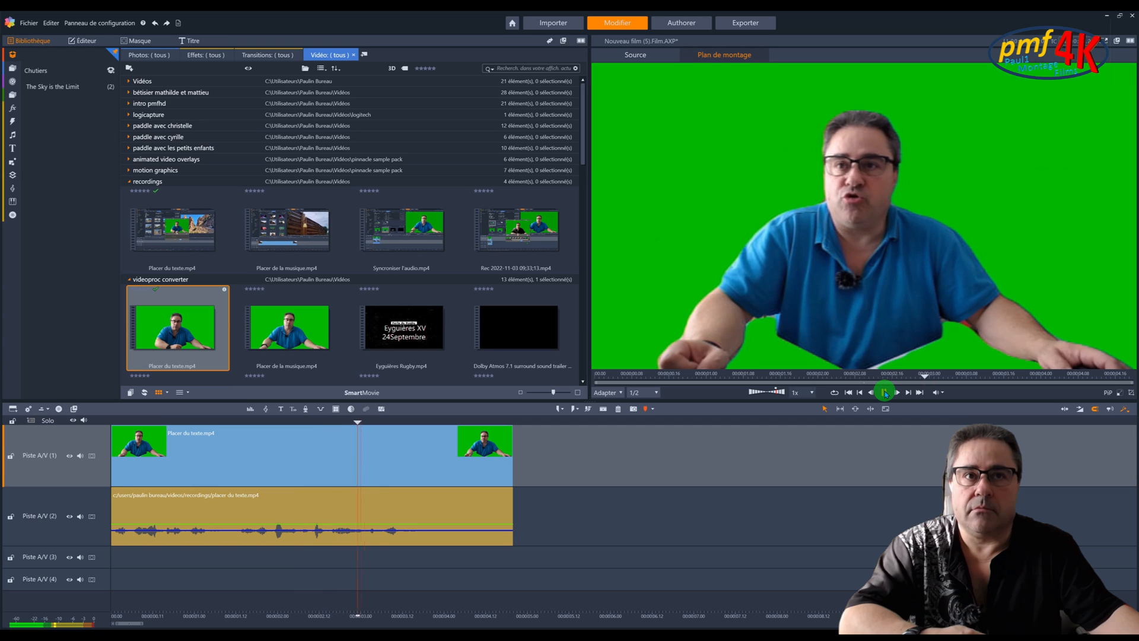
{"action": "left_click", "coordinate": [885, 392]}
{"action": "left_click", "coordinate": [835, 393]}
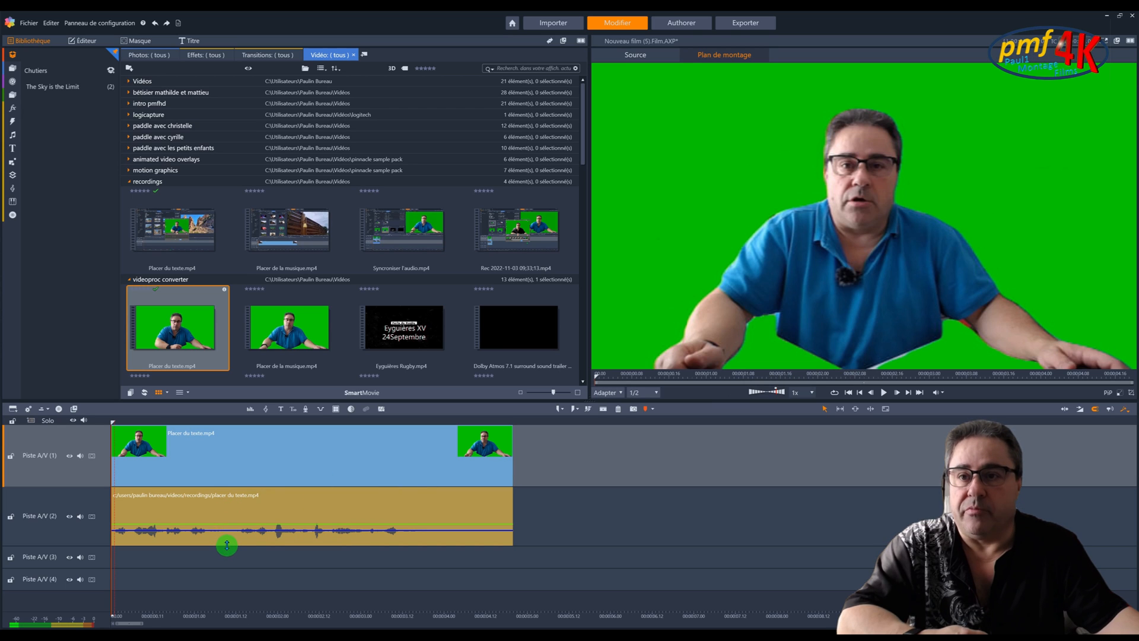
Reduce the height of Piste A/V (2) in the timeline
{"action": "left_click_drag", "start_coordinate": [227, 544], "coordinate": [226, 523]}
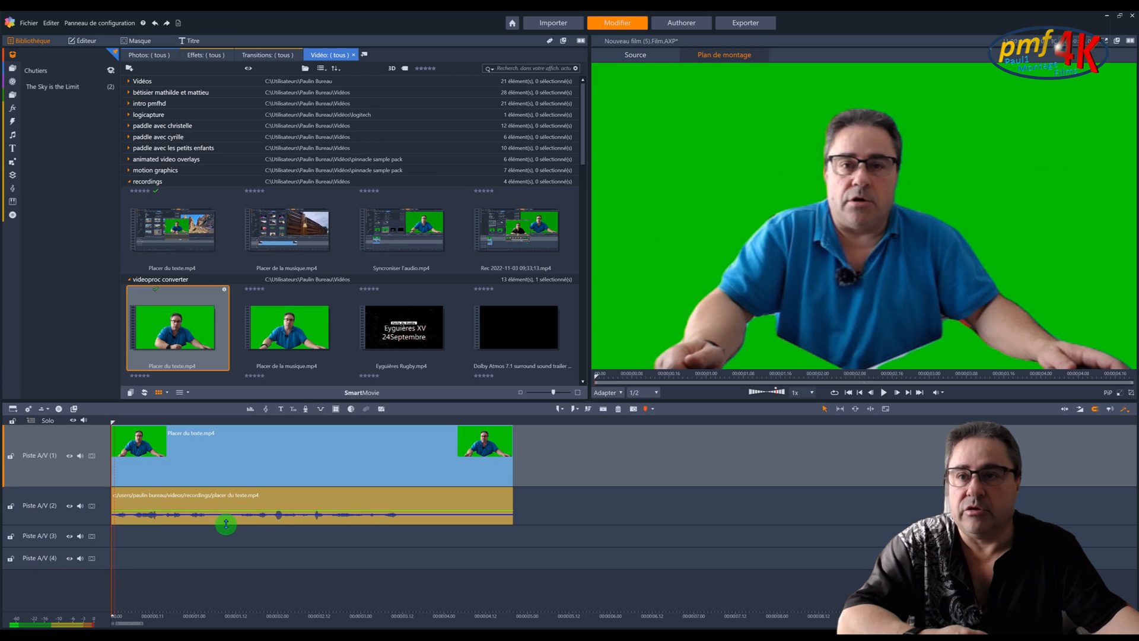